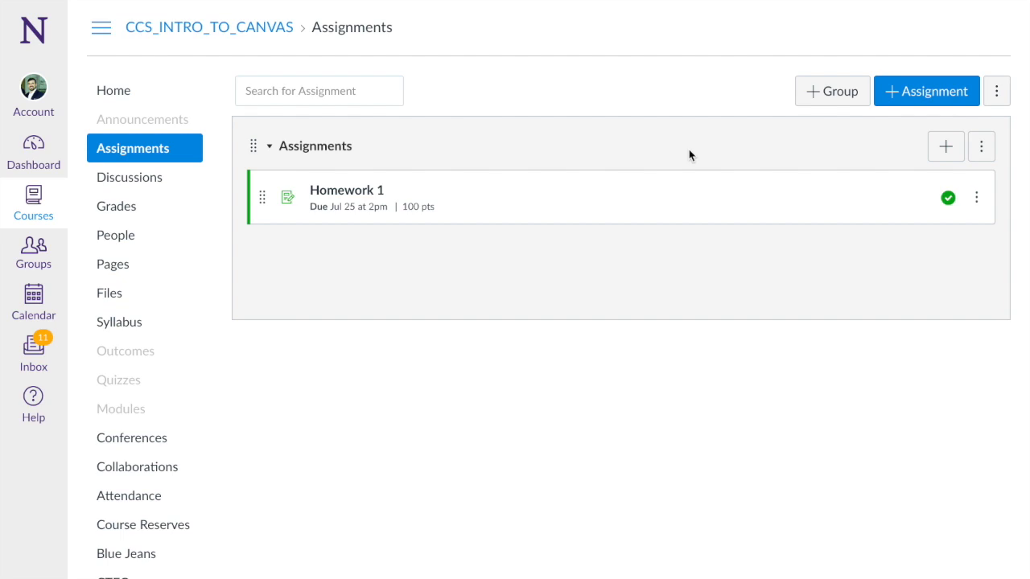
- Start a new assignment from the course's Assignments list and name it 'Final Paper'
{"action": "left_click", "coordinate": [157, 152]}
{"action": "left_click", "coordinate": [921, 107]}
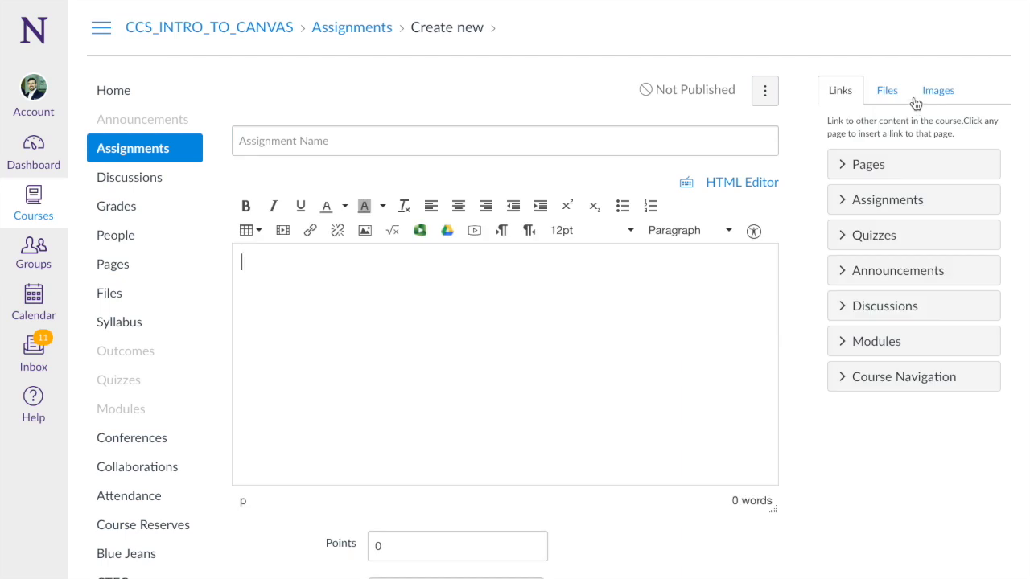
{"action": "left_click", "coordinate": [503, 143]}
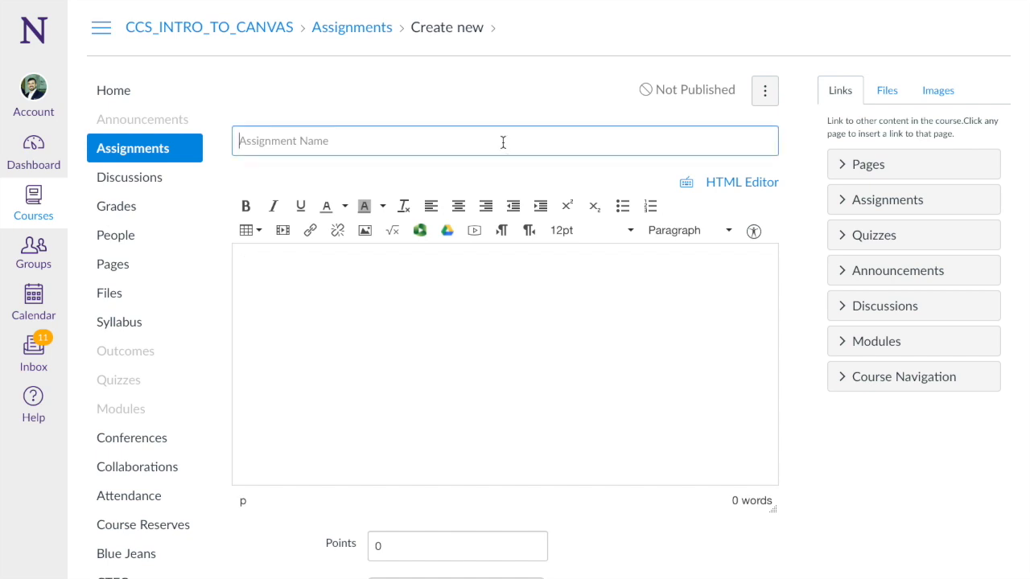
{"action": "type", "text": "Final Paper"}
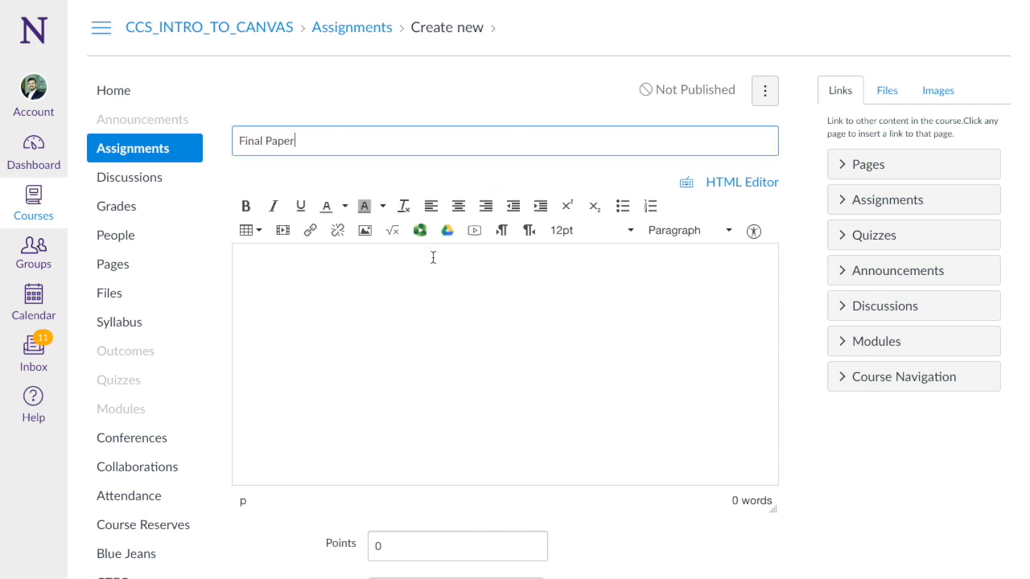
- Set the assignment's Points value to 100
{"action": "left_click", "coordinate": [406, 290]}
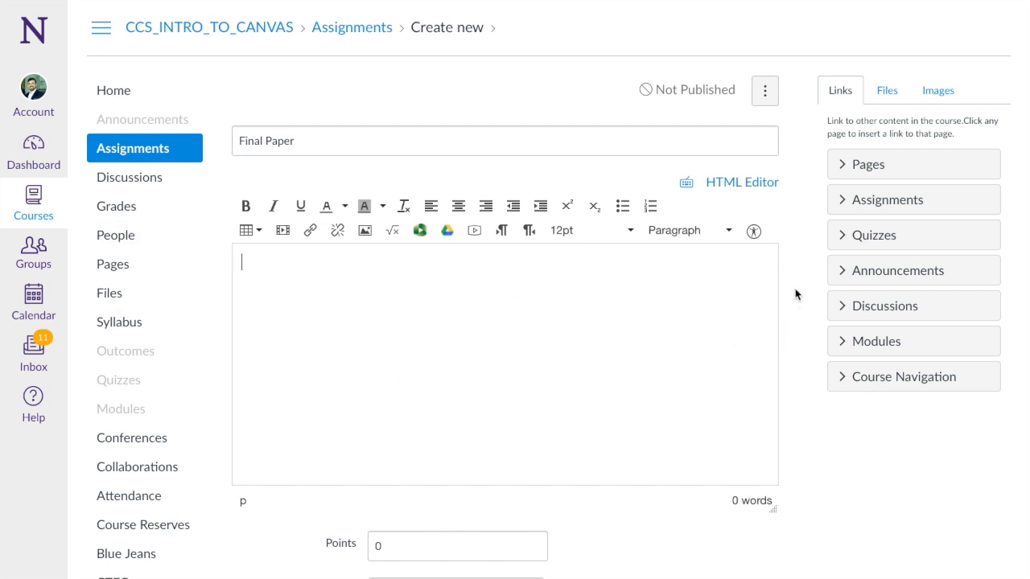
{"action": "scroll", "coordinate": [794, 294], "scroll_direction": "down", "scroll_amount": 1}
{"action": "scroll", "coordinate": [795, 295], "scroll_direction": "down", "scroll_amount": 5}
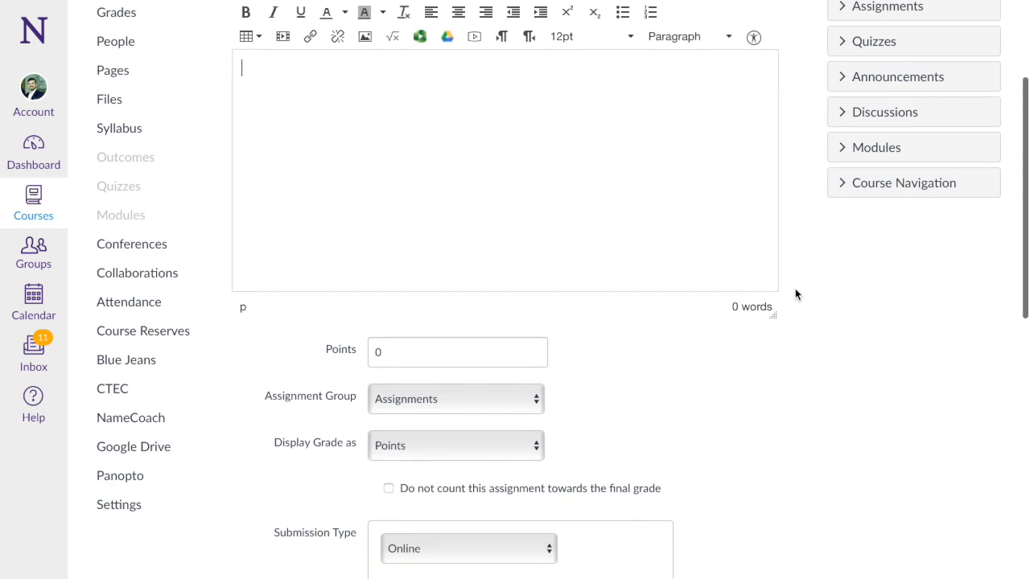
{"action": "left_click", "coordinate": [375, 236]}
{"action": "type", "text": "100"}
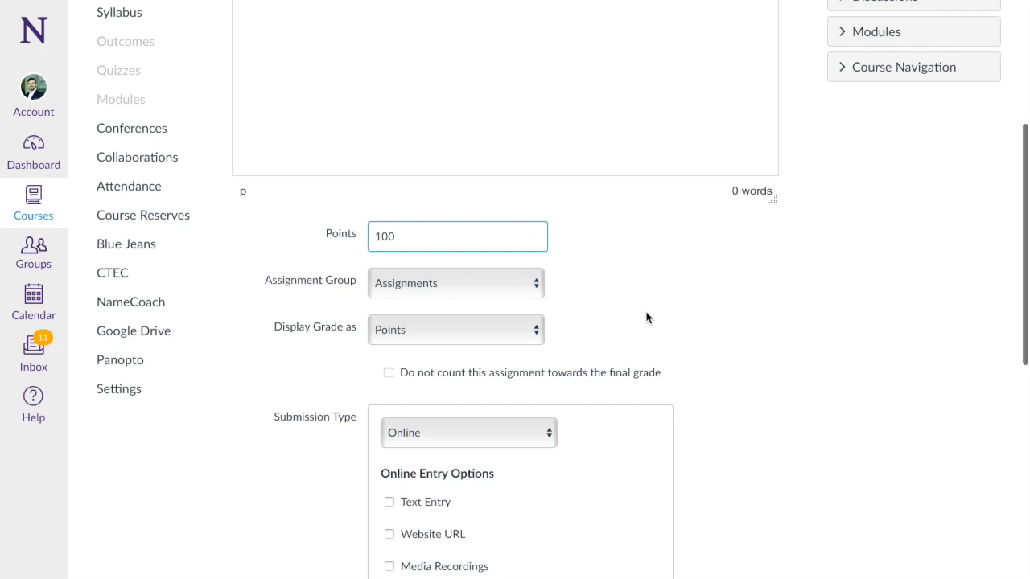
- Enable File Uploads under the Online submission entry options
{"action": "scroll", "coordinate": [646, 317], "scroll_direction": "down", "scroll_amount": 3}
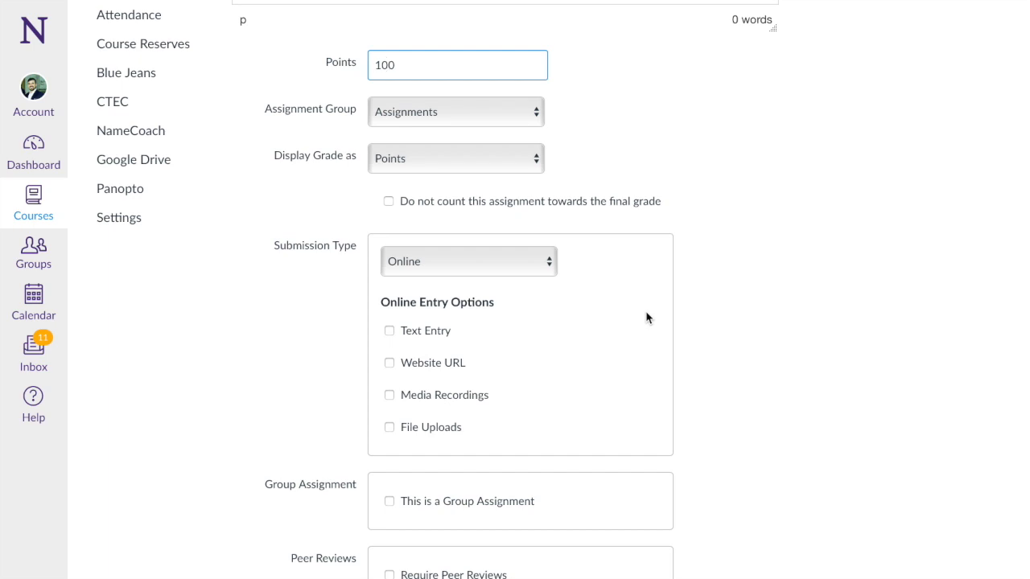
{"action": "scroll", "coordinate": [775, 303], "scroll_direction": "down", "scroll_amount": 3}
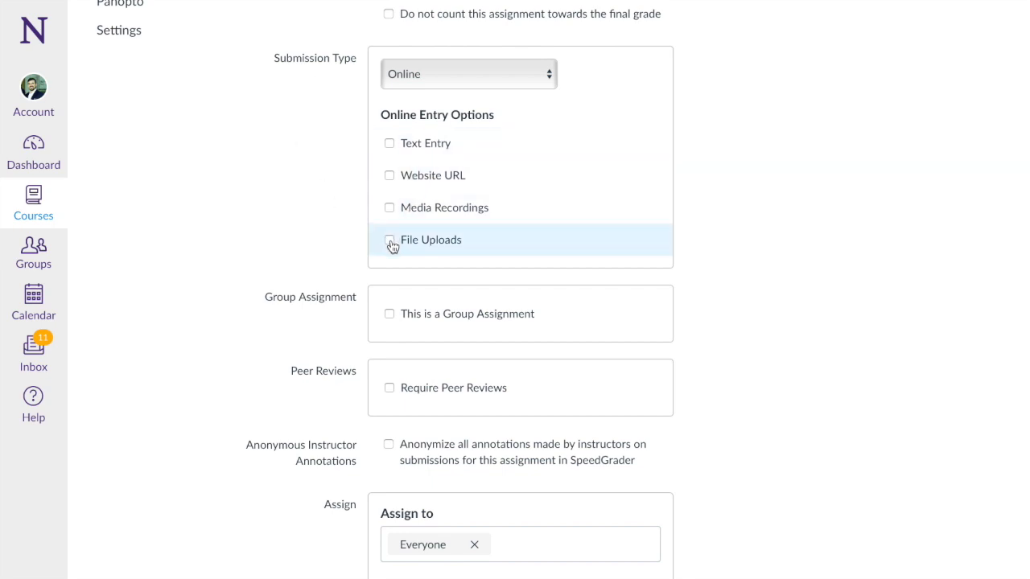
{"action": "left_click", "coordinate": [390, 243]}
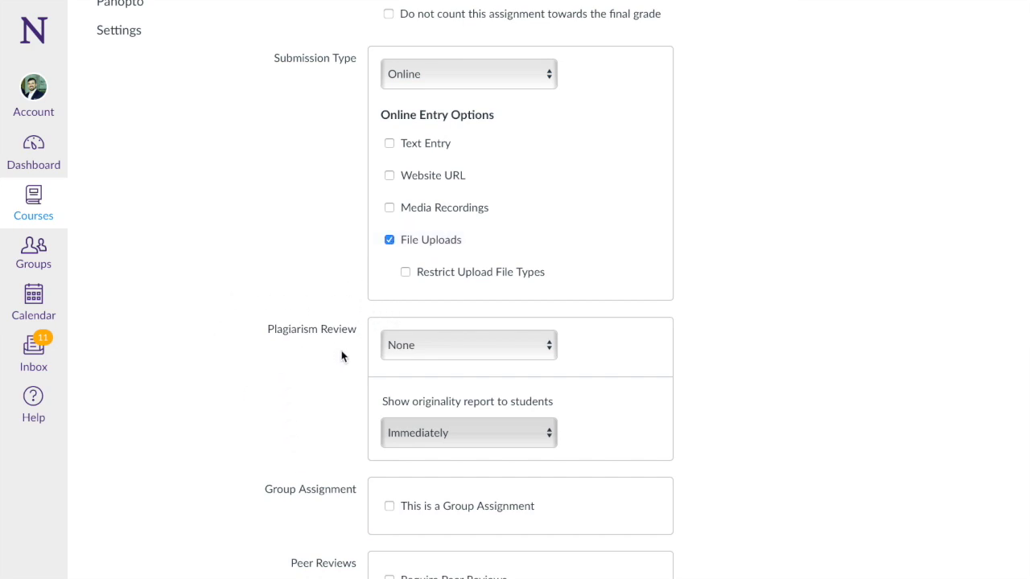
{"action": "scroll", "coordinate": [302, 255], "scroll_direction": "down", "scroll_amount": 3}
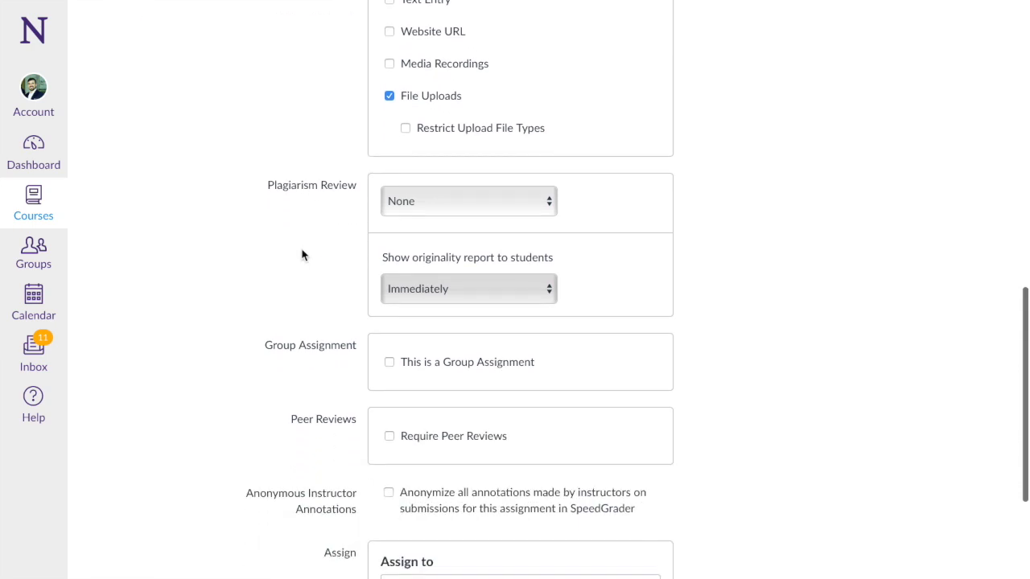
{"action": "left_click", "coordinate": [414, 166]}
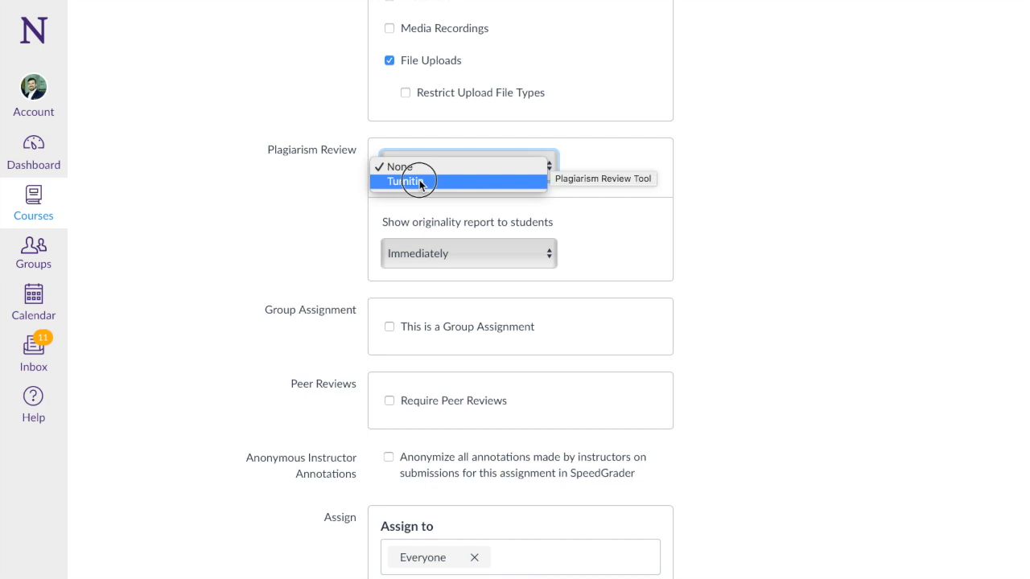
- Select Turnitin for plagiarism review, storing submissions in the Institution paper repository
{"action": "left_click", "coordinate": [419, 182]}
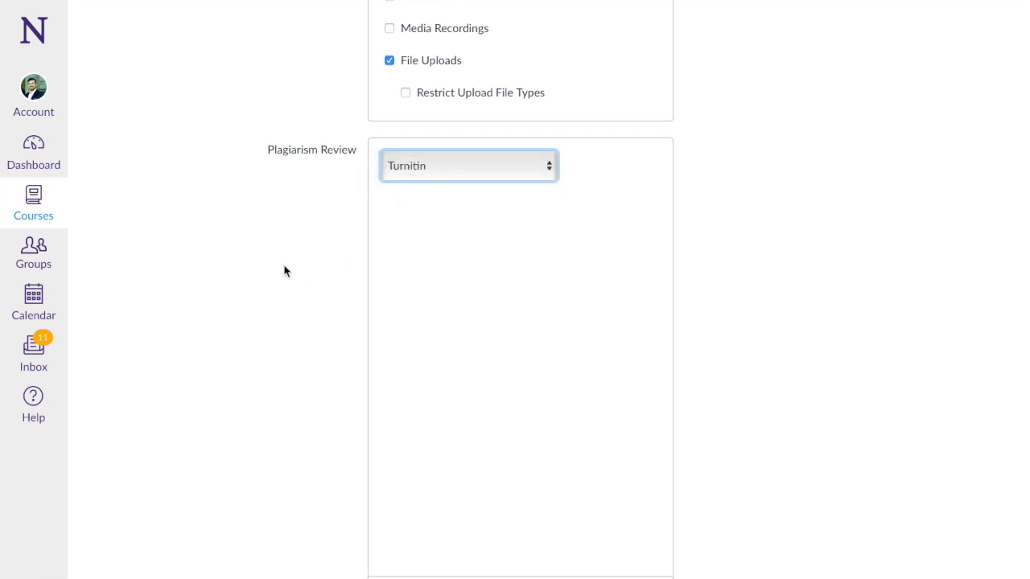
{"action": "scroll", "coordinate": [288, 273], "scroll_direction": "down", "scroll_amount": 3}
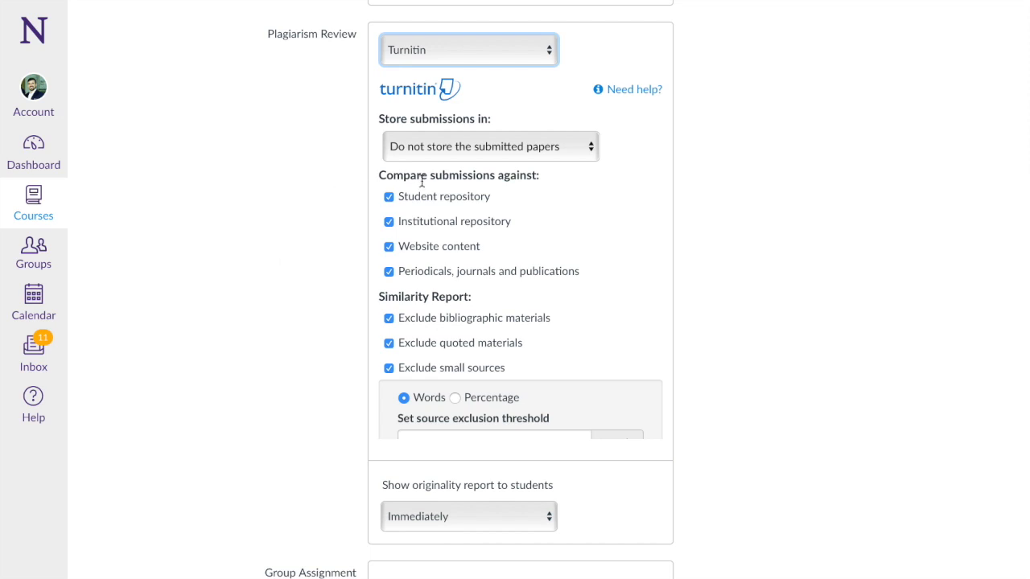
{"action": "left_click", "coordinate": [490, 155]}
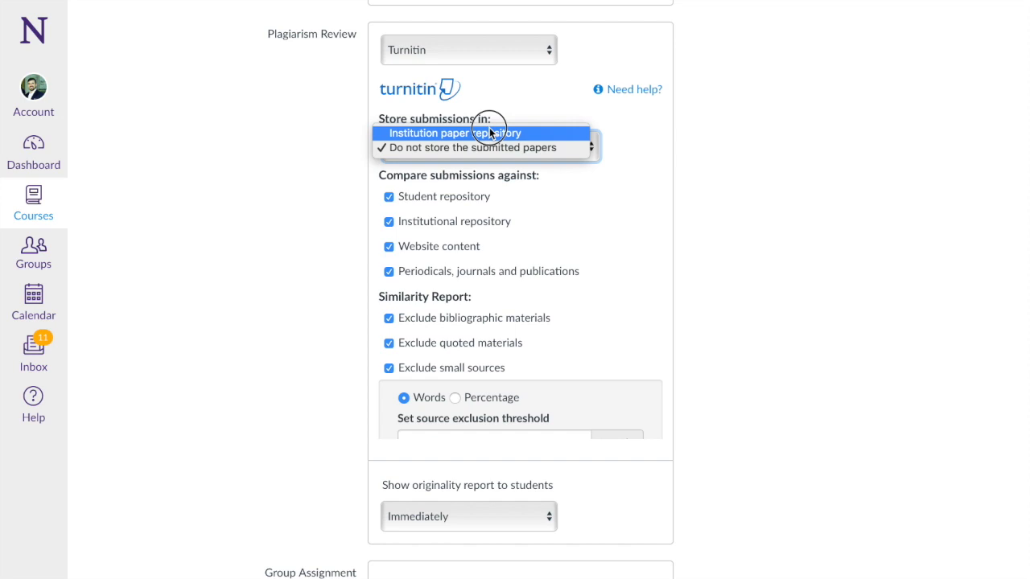
{"action": "left_click", "coordinate": [489, 133]}
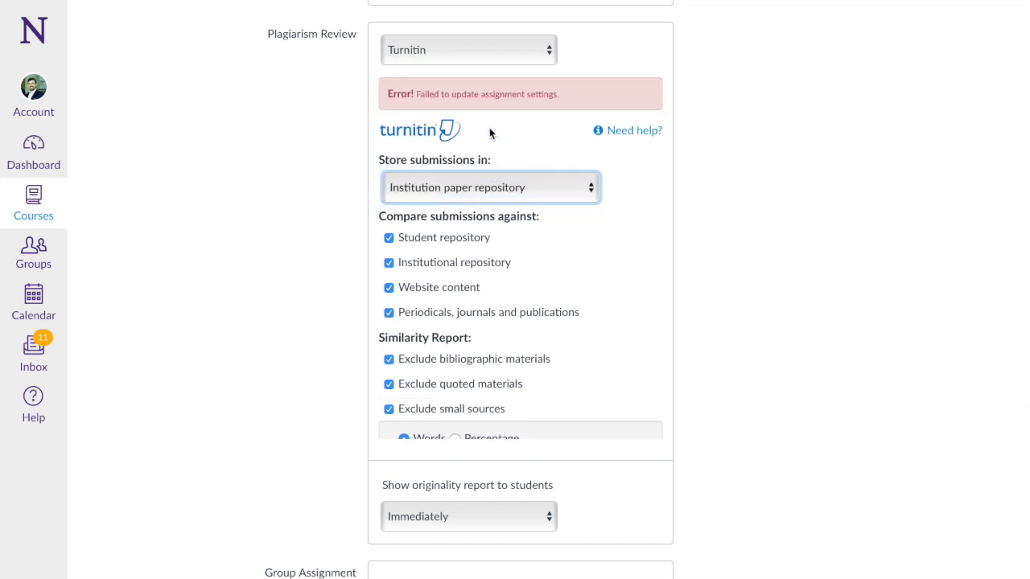
{"action": "scroll", "coordinate": [489, 133], "scroll_direction": "down", "scroll_amount": 2}
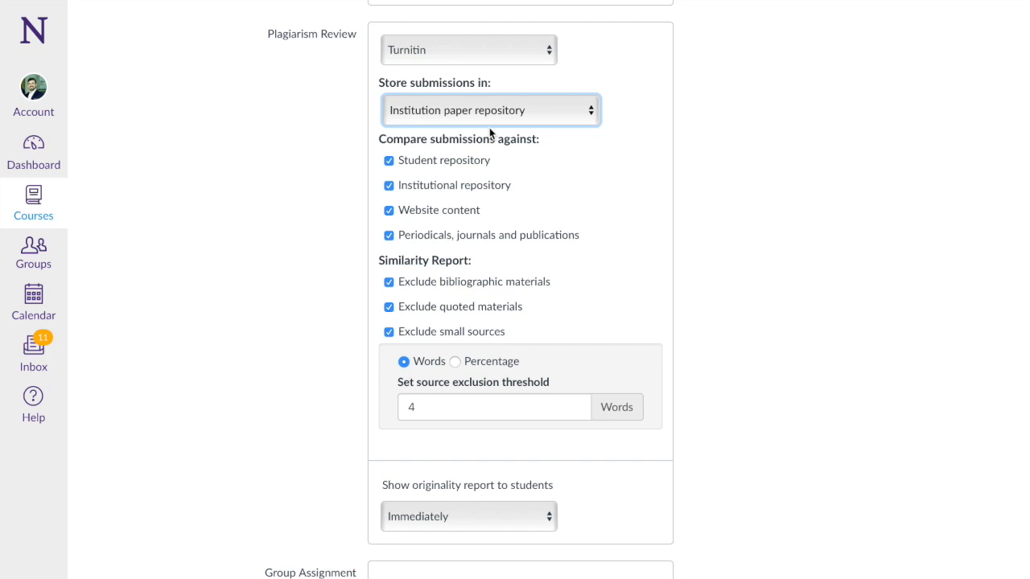
- Scroll through the Turnitin repository comparisons and Similarity Report exclusion settings
{"action": "scroll", "coordinate": [443, 172], "scroll_direction": "down", "scroll_amount": 1}
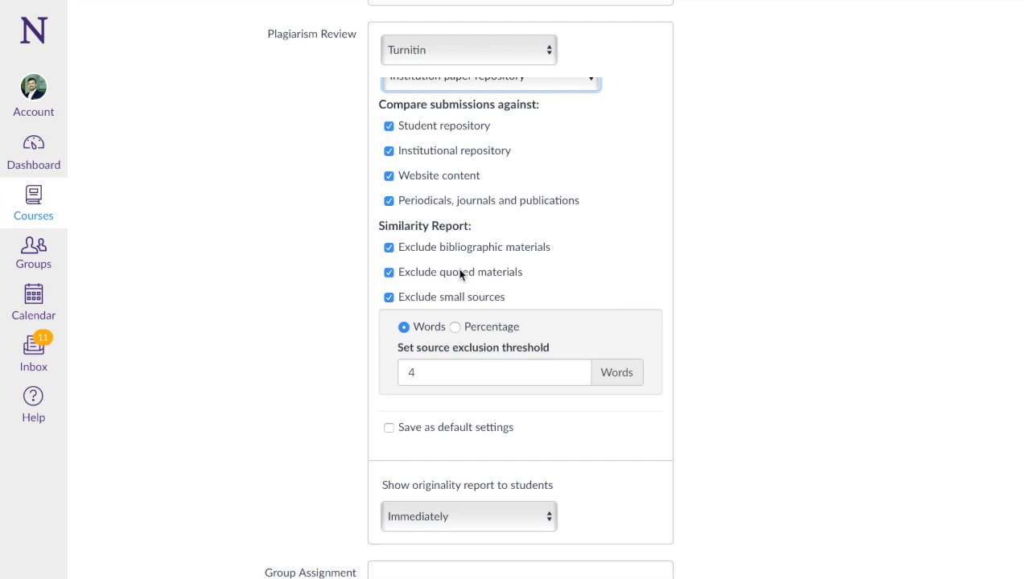
{"action": "scroll", "coordinate": [442, 247], "scroll_direction": "down", "scroll_amount": 2}
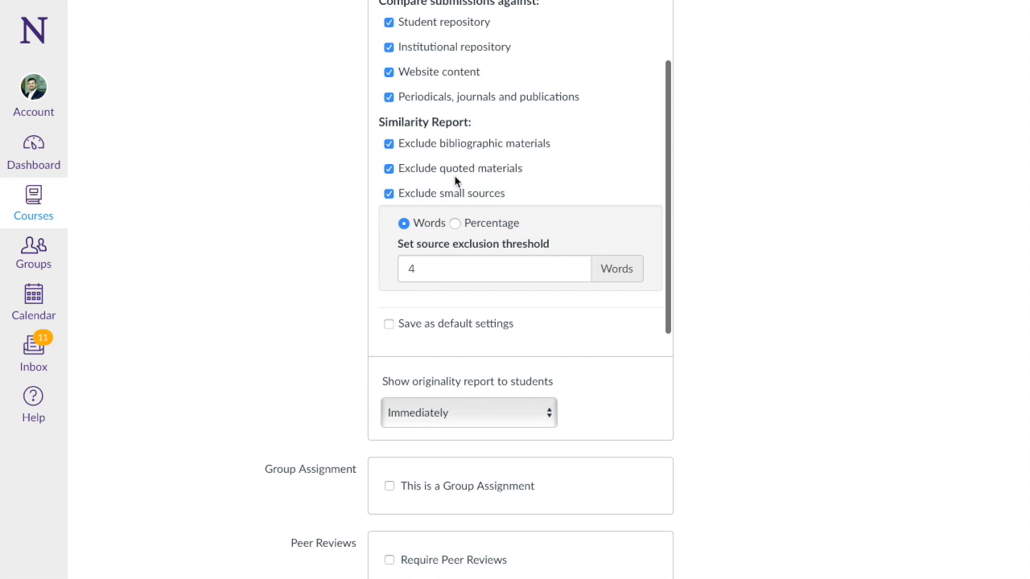
{"action": "scroll", "coordinate": [454, 181], "scroll_direction": "down", "scroll_amount": 3}
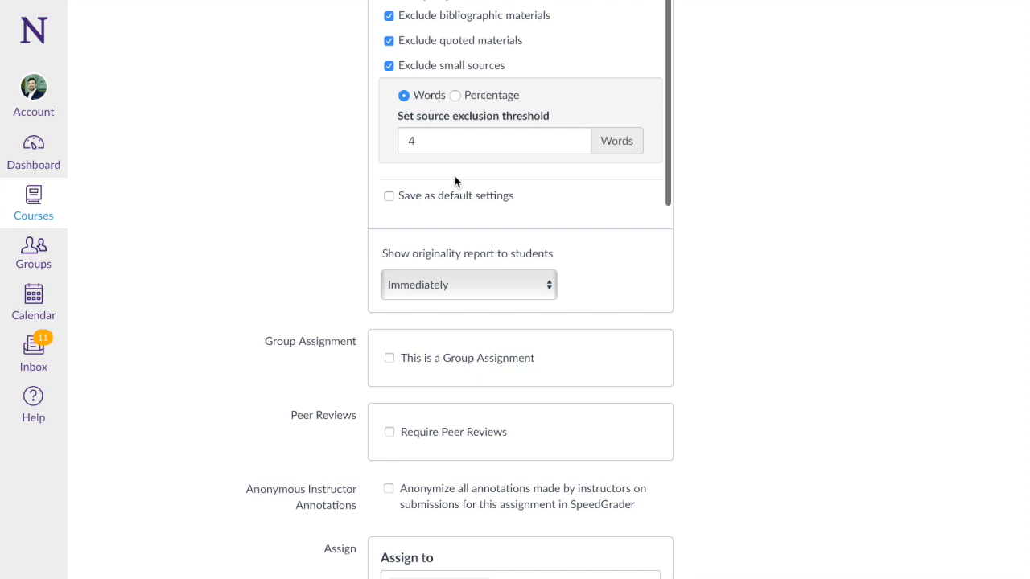
- Re-enable Exclude small sources and change its threshold from 4 words to 3 words
{"action": "left_click", "coordinate": [389, 66]}
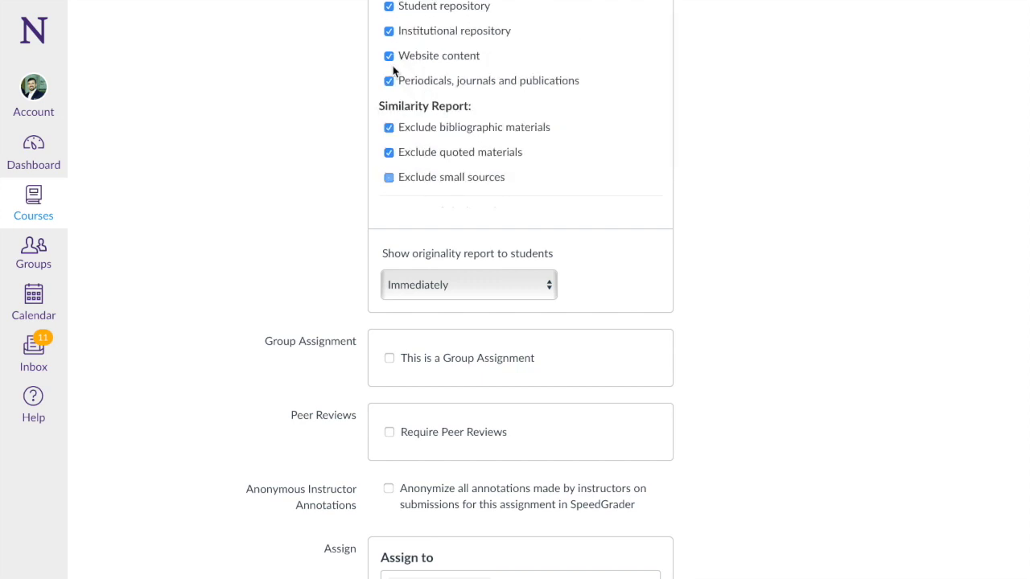
{"action": "left_click", "coordinate": [390, 177]}
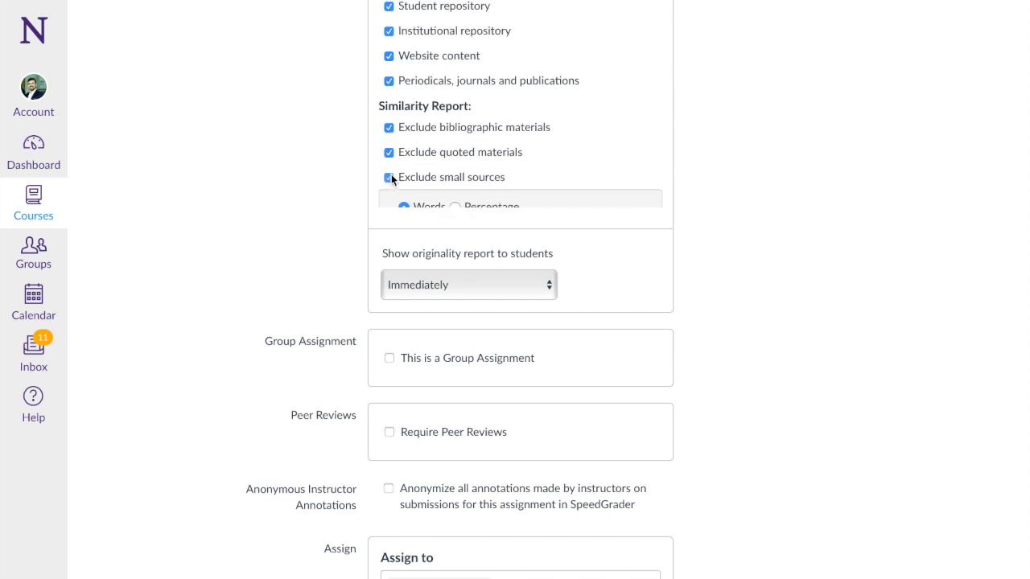
{"action": "scroll", "coordinate": [391, 177], "scroll_direction": "down", "scroll_amount": 3}
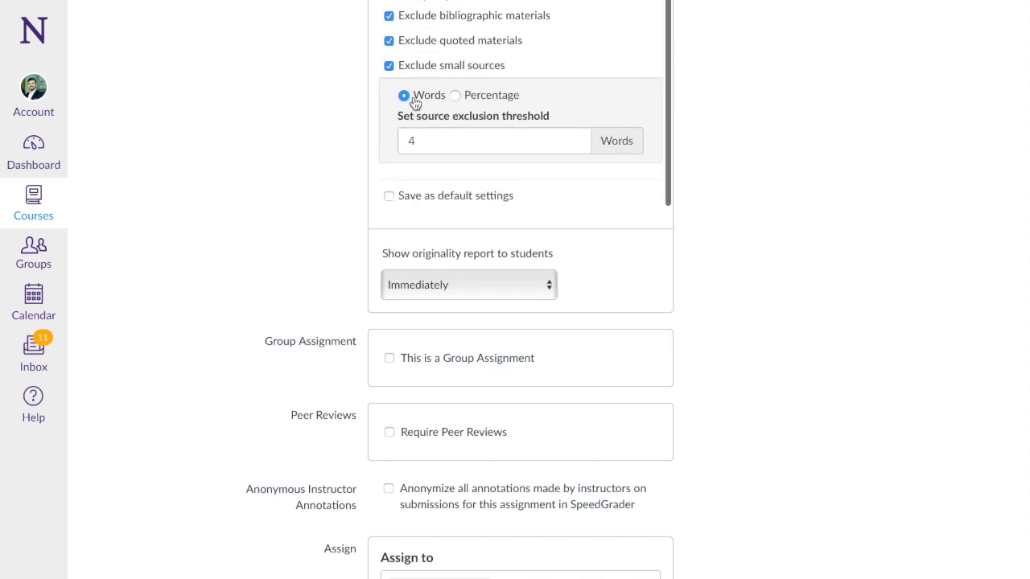
{"action": "left_click", "coordinate": [425, 137]}
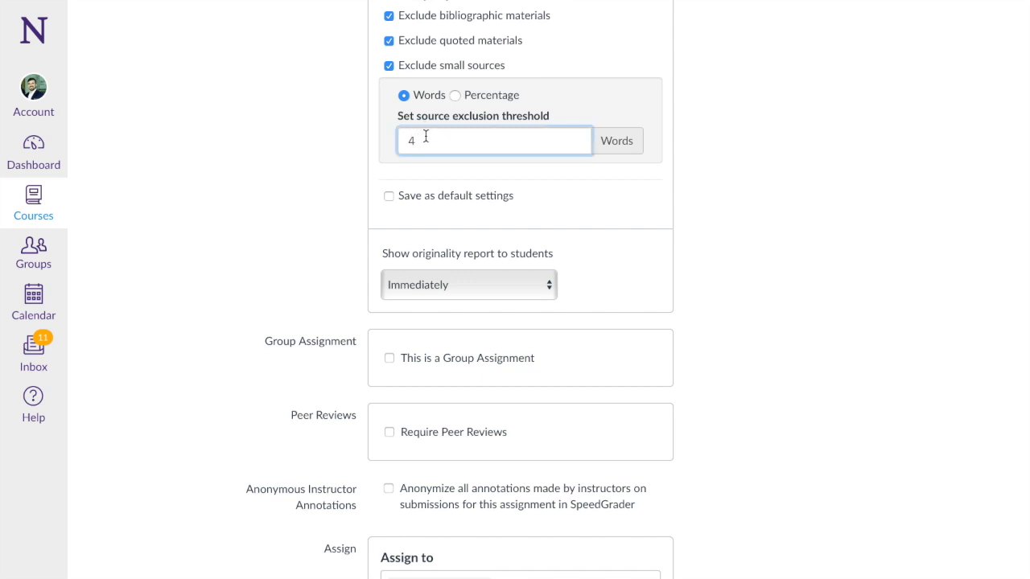
{"action": "key", "text": "BackSpace"}
{"action": "type", "text": "3"}
{"action": "scroll", "coordinate": [517, 191], "scroll_direction": "down", "scroll_amount": 2}
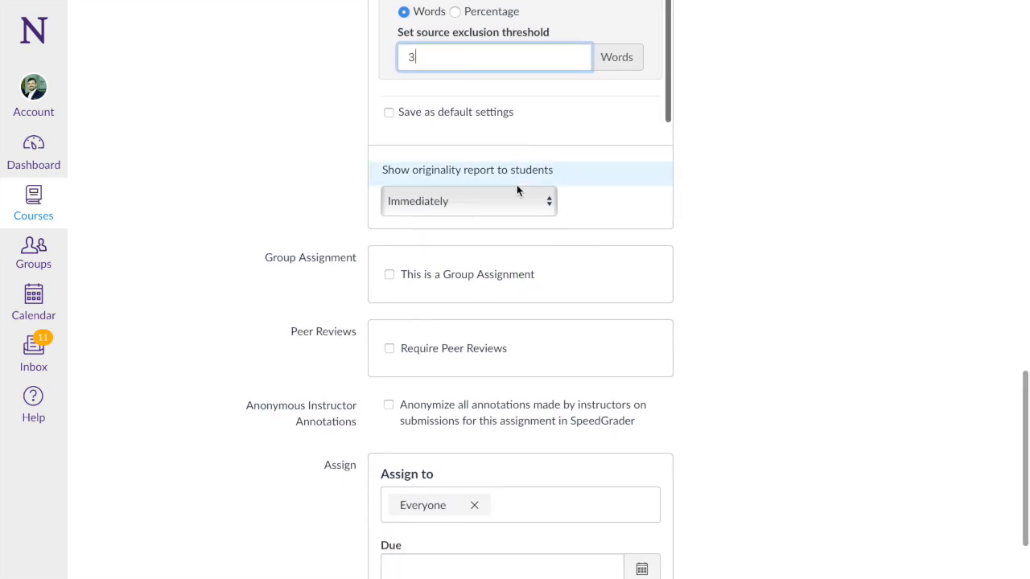
{"action": "left_click", "coordinate": [389, 113]}
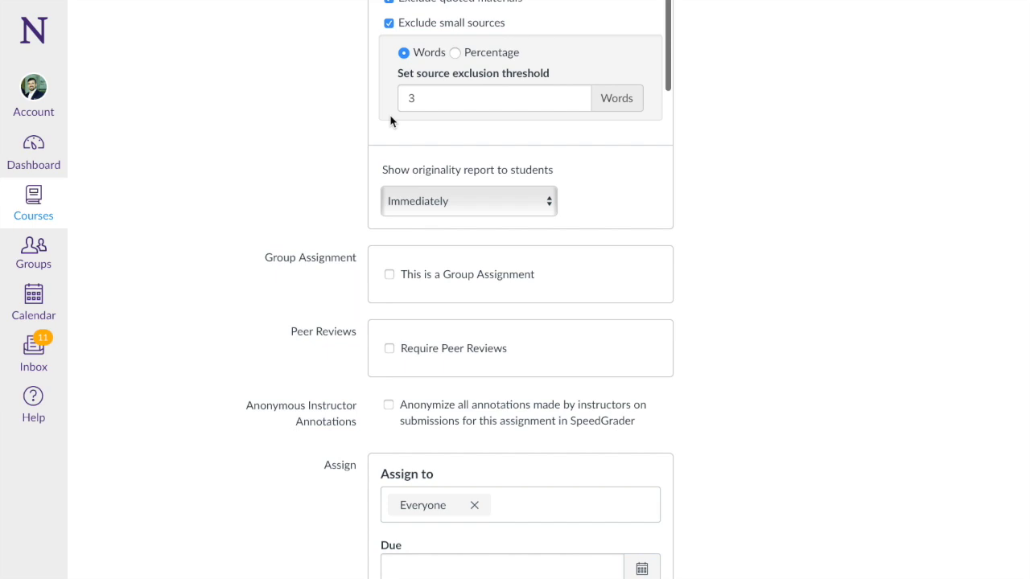
{"action": "scroll", "coordinate": [391, 119], "scroll_direction": "down", "scroll_amount": 1}
{"action": "scroll", "coordinate": [320, 176], "scroll_direction": "down", "scroll_amount": 1}
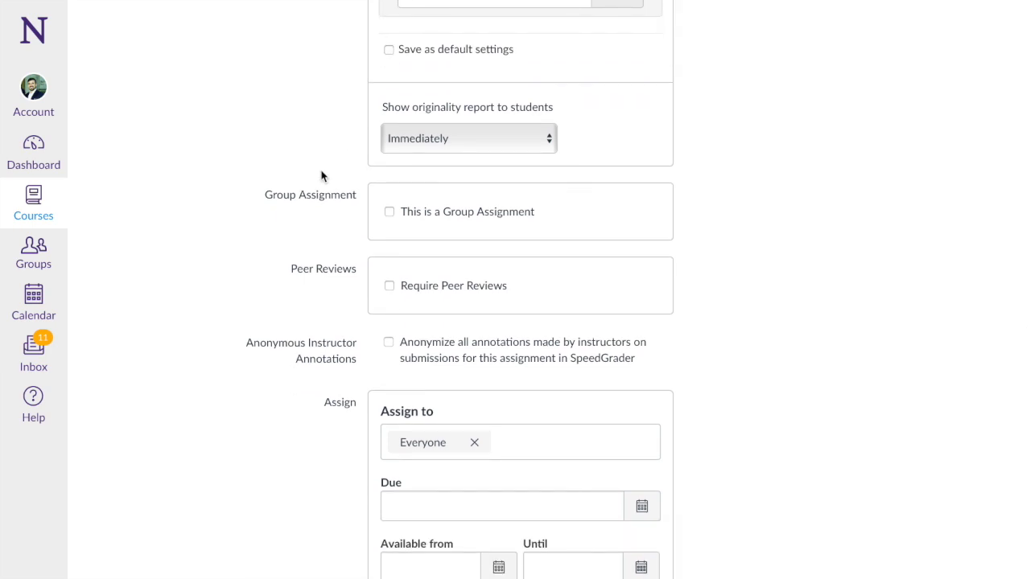
{"action": "left_click", "coordinate": [445, 141]}
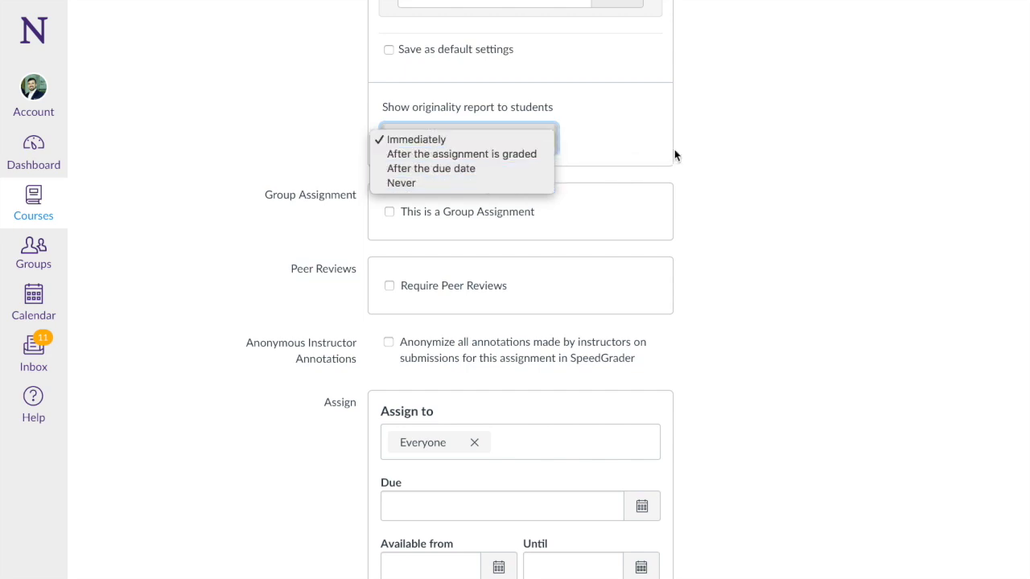
{"action": "left_click", "coordinate": [732, 158]}
{"action": "scroll", "coordinate": [732, 158], "scroll_direction": "down", "scroll_amount": 1}
{"action": "scroll", "coordinate": [731, 159], "scroll_direction": "down", "scroll_amount": 2}
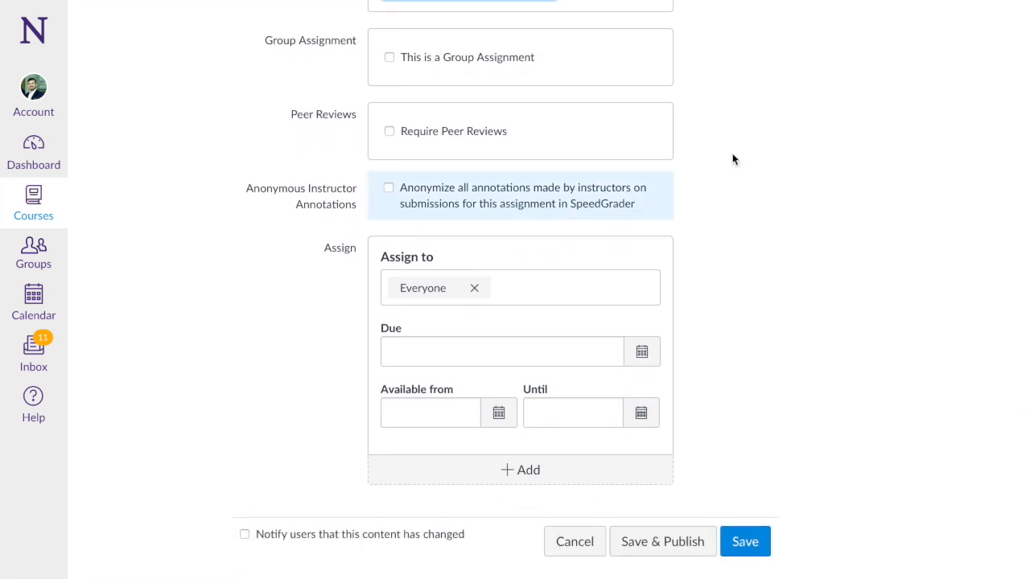
- Set the due date to Sep 27, 2018 at 11:59pm, then Save & Publish
{"action": "left_click", "coordinate": [641, 351]}
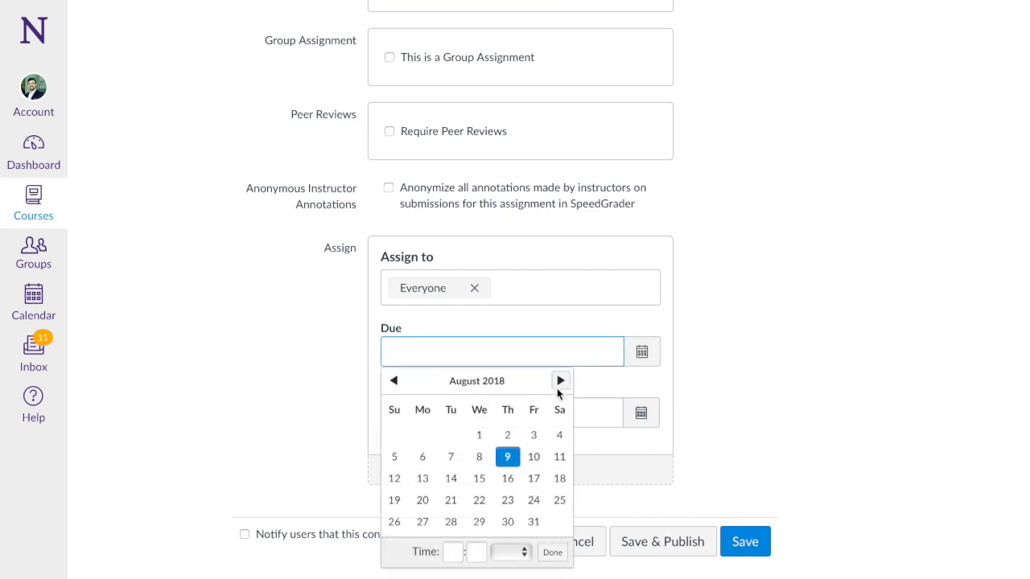
{"action": "left_click", "coordinate": [559, 381]}
{"action": "left_click", "coordinate": [507, 522]}
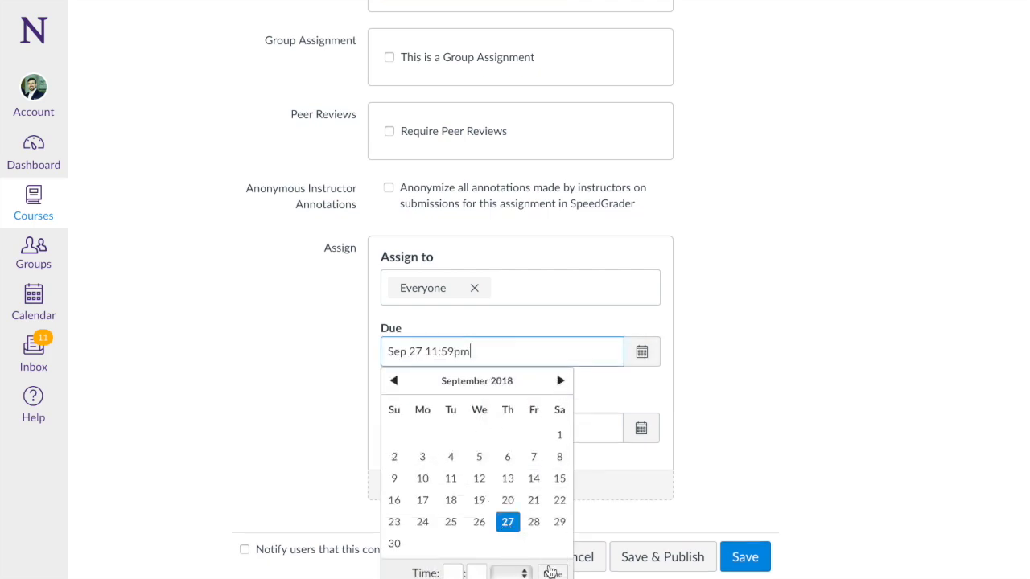
{"action": "left_click", "coordinate": [553, 574]}
{"action": "scroll", "coordinate": [792, 479], "scroll_direction": "down", "scroll_amount": 1}
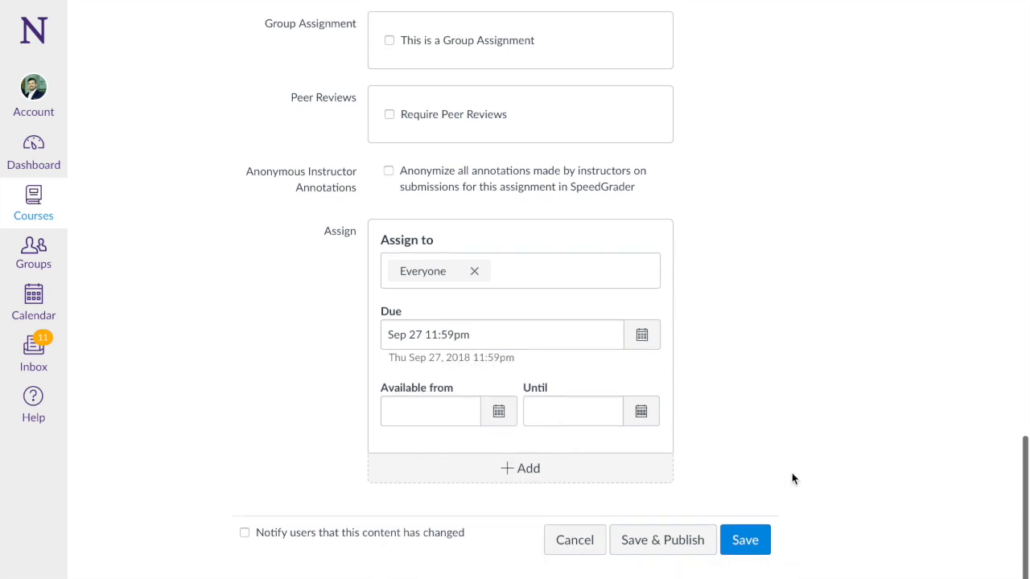
{"action": "left_click", "coordinate": [679, 547]}
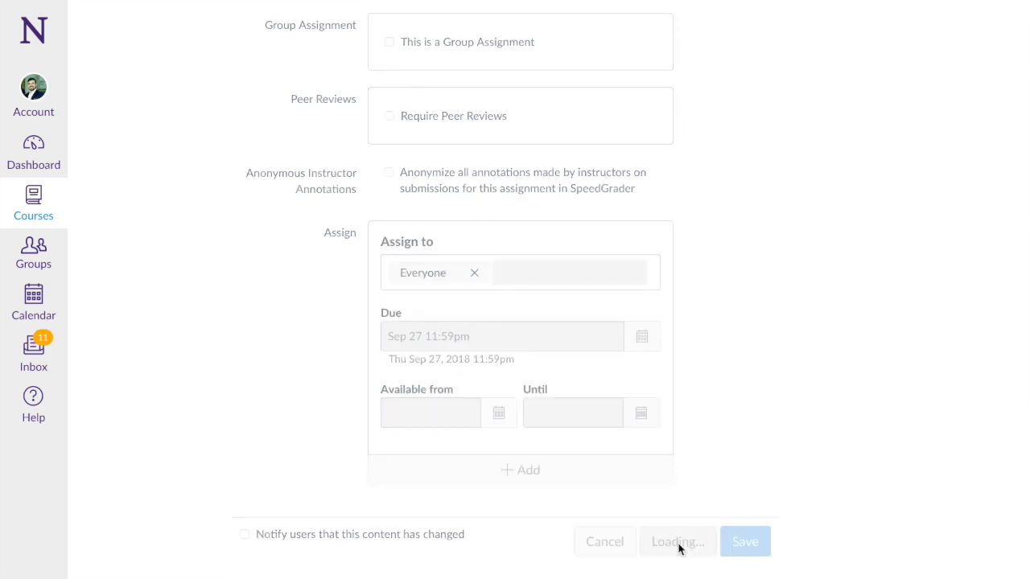